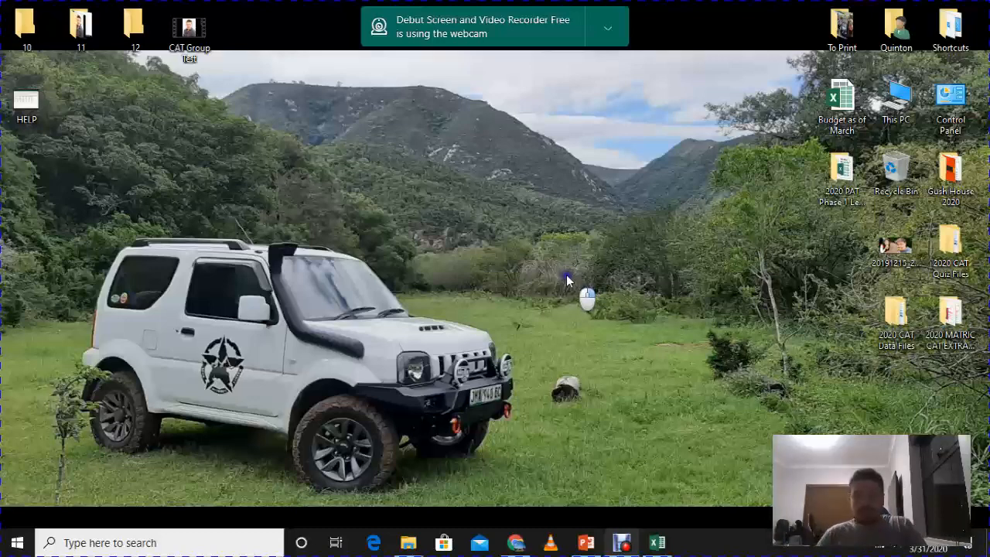
# Launch Access 2016 and dismiss the Office activation wizard.
pyautogui.press('super')
pyautogui.write('acc')
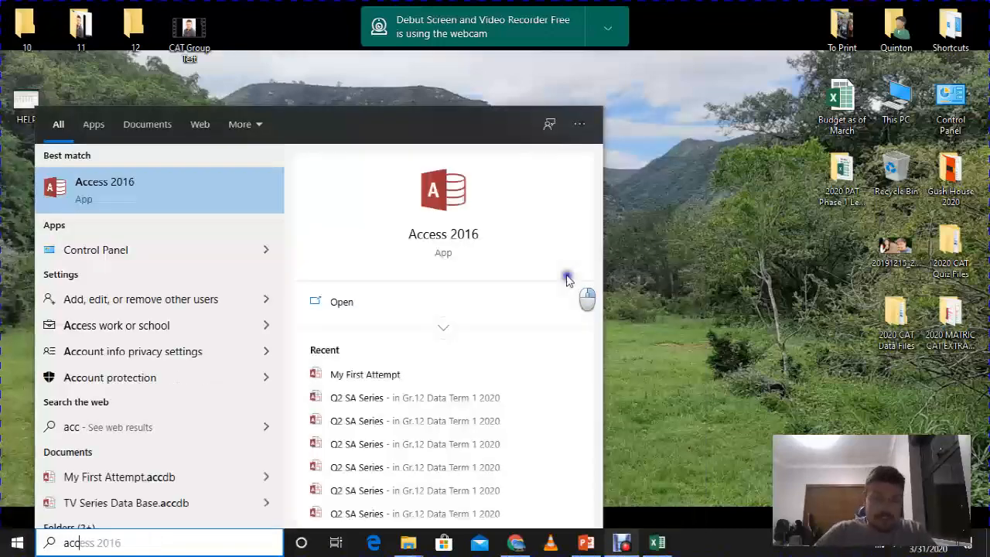
pyautogui.click(196, 196)
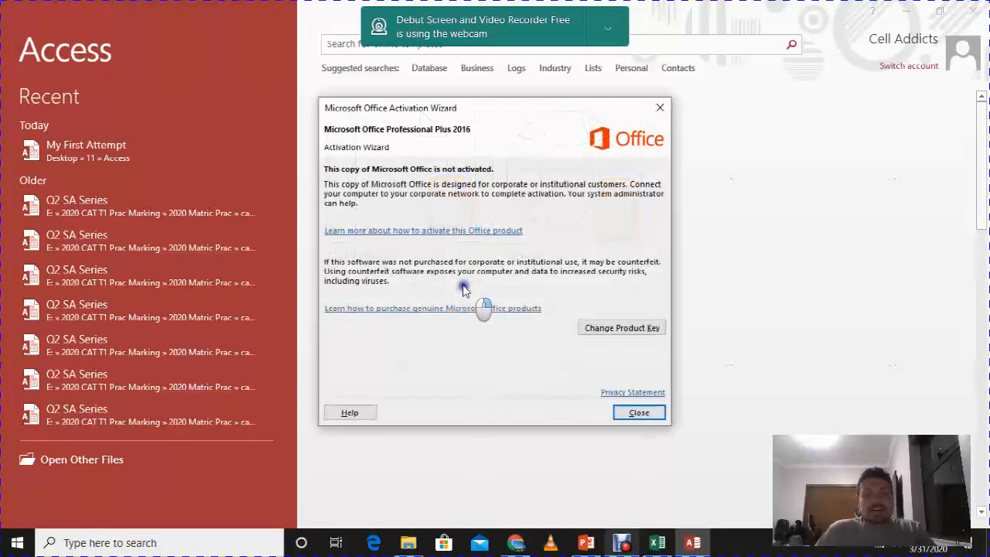
pyautogui.click(666, 105)
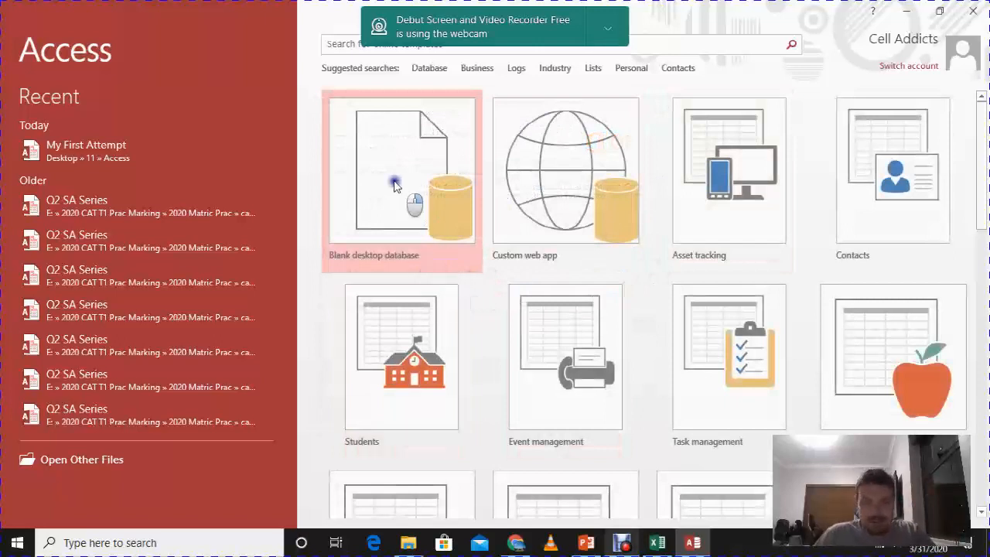
# Start a blank desktop database and enter "first Attempt" as its file name.
pyautogui.click(395, 188)
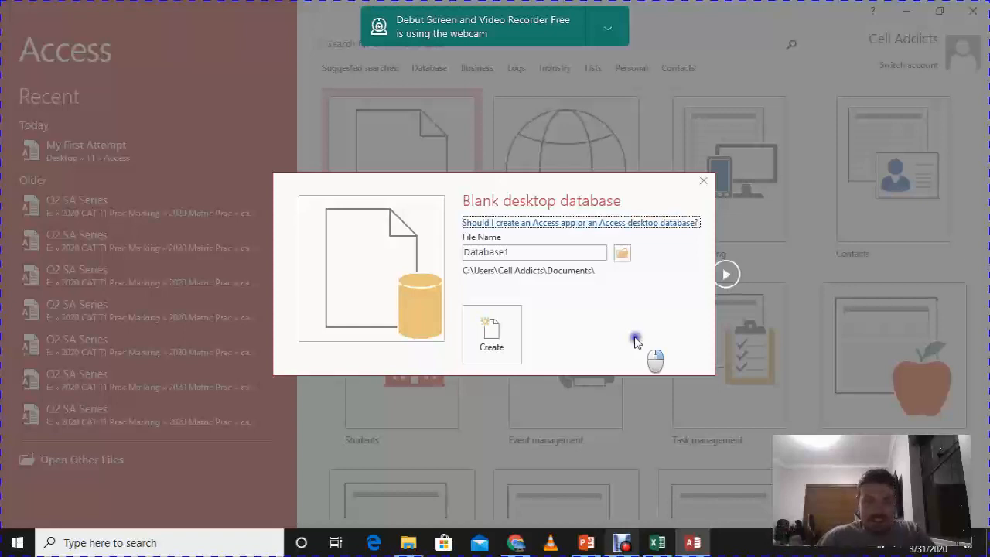
pyautogui.click(517, 253)
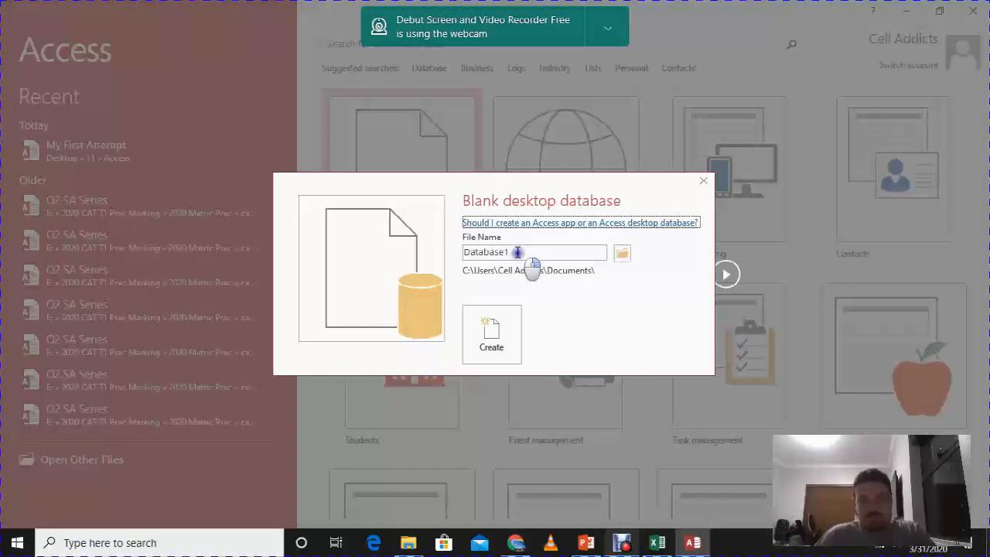
pyautogui.doubleClick(516, 253)
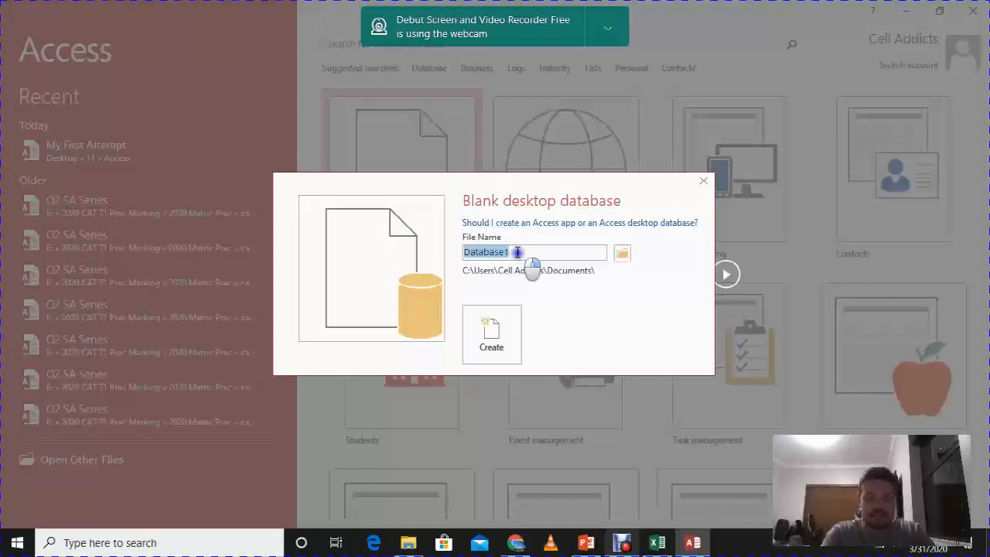
pyautogui.write('first Attempt')
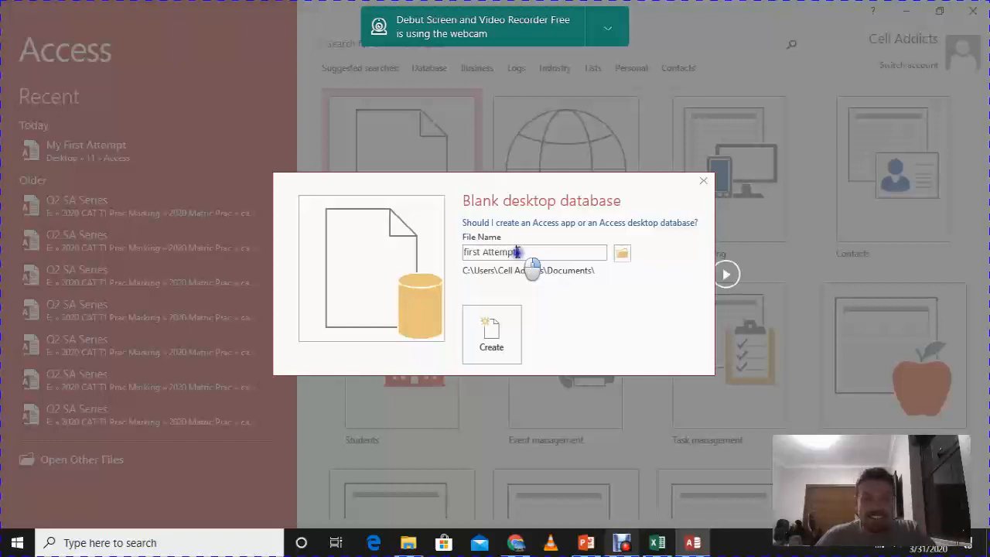
# Choose folder 11 on the Desktop as the save location and create the database.
pyautogui.click(625, 255)
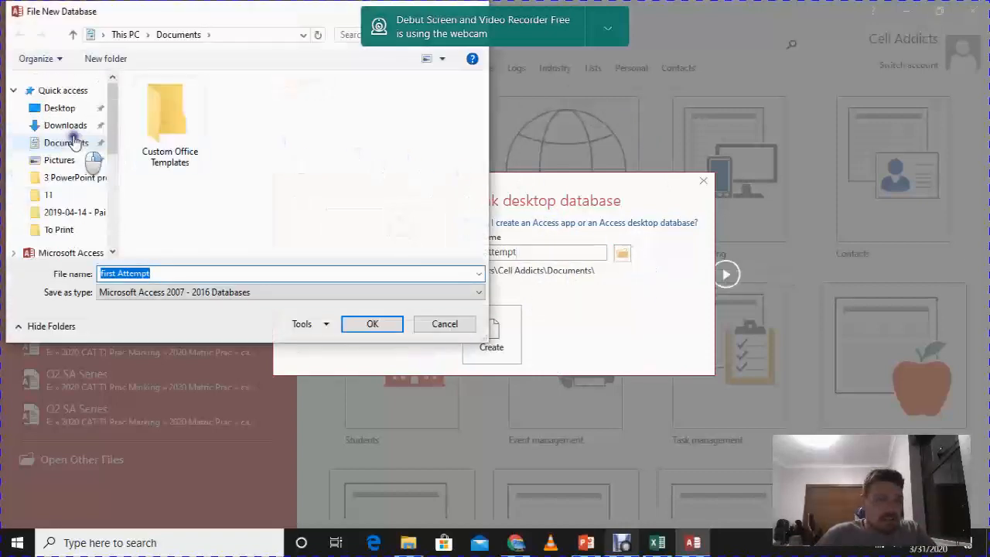
pyautogui.click(68, 108)
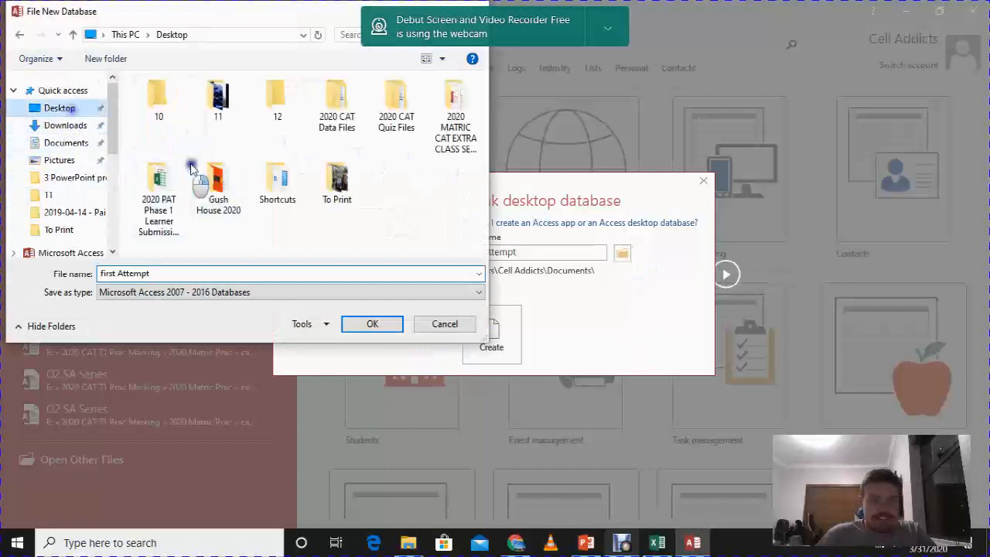
pyautogui.click(226, 113)
pyautogui.doubleClick(227, 112)
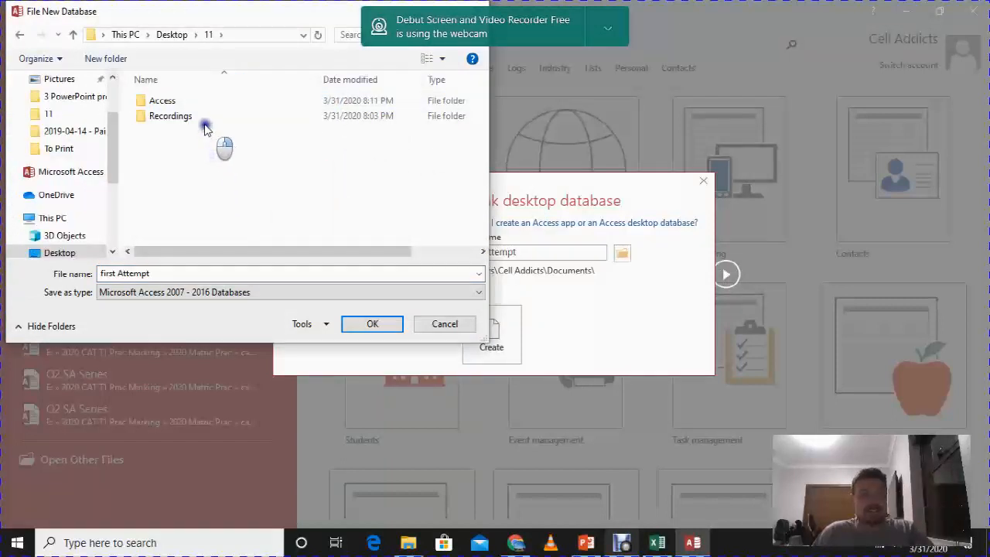
pyautogui.click(355, 325)
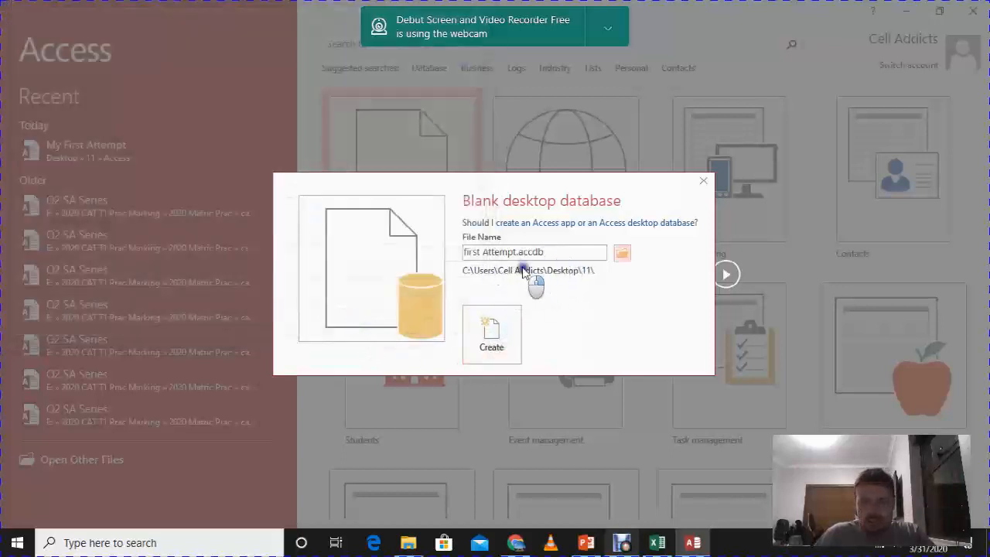
pyautogui.click(496, 336)
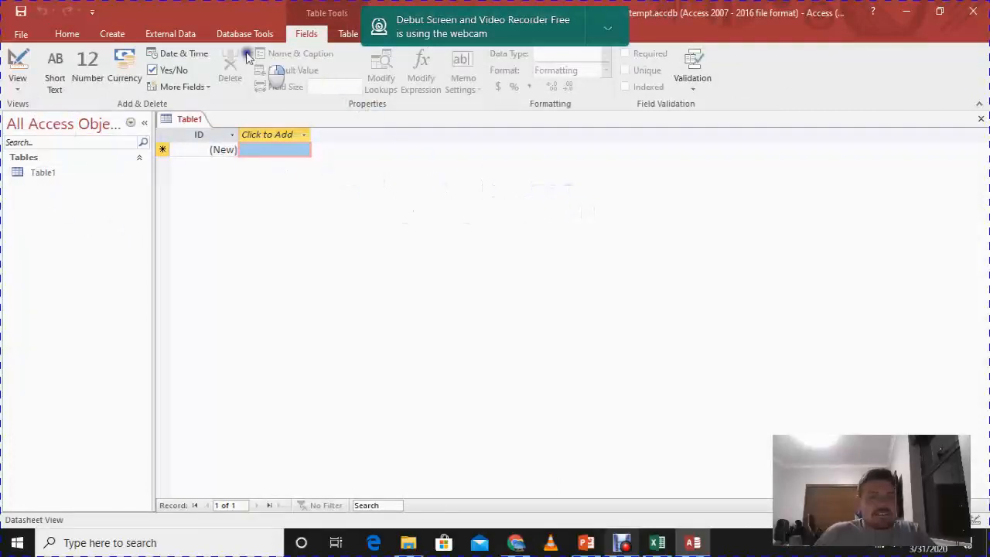
# Switch the new table to Design View, saving it under the name "Student Info".
pyautogui.click(18, 82)
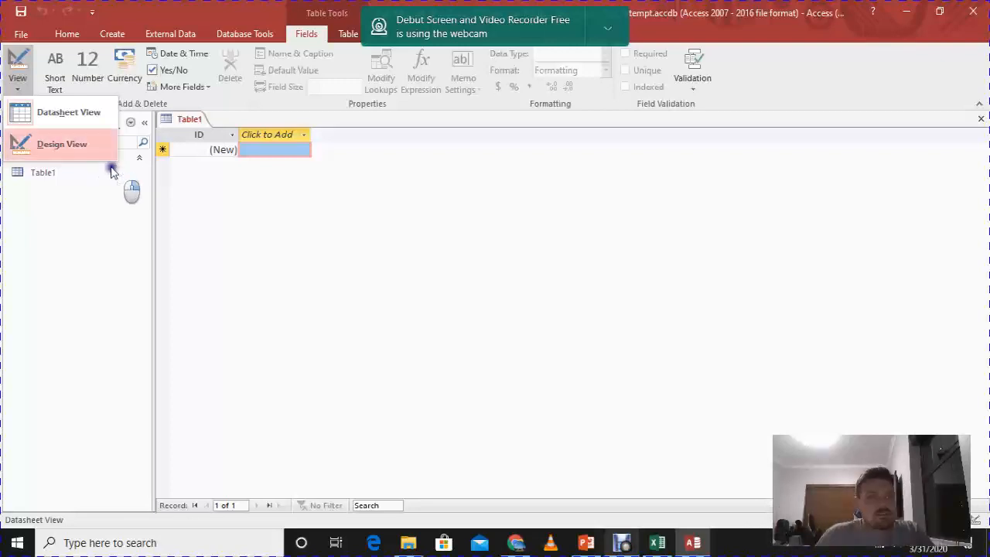
pyautogui.click(64, 145)
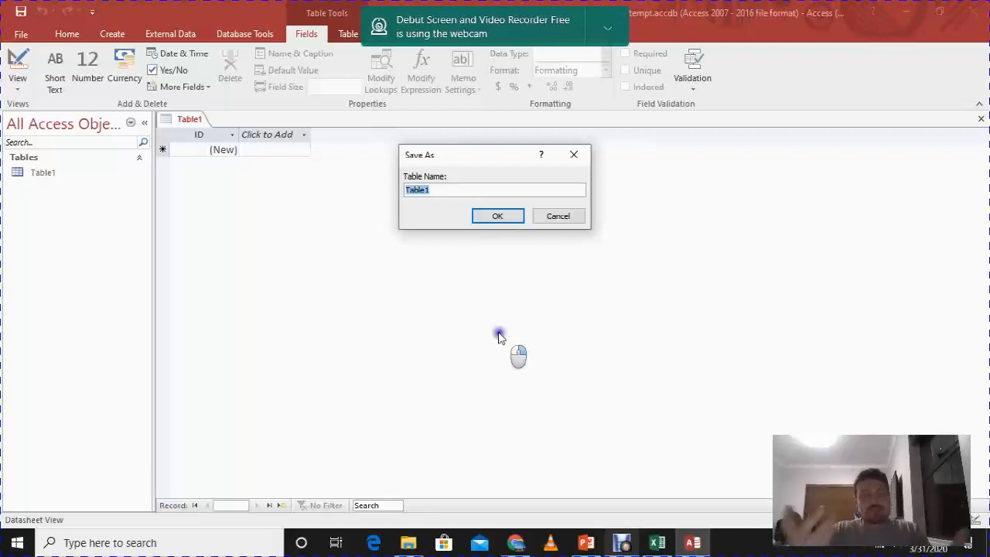
pyautogui.write('Stu')
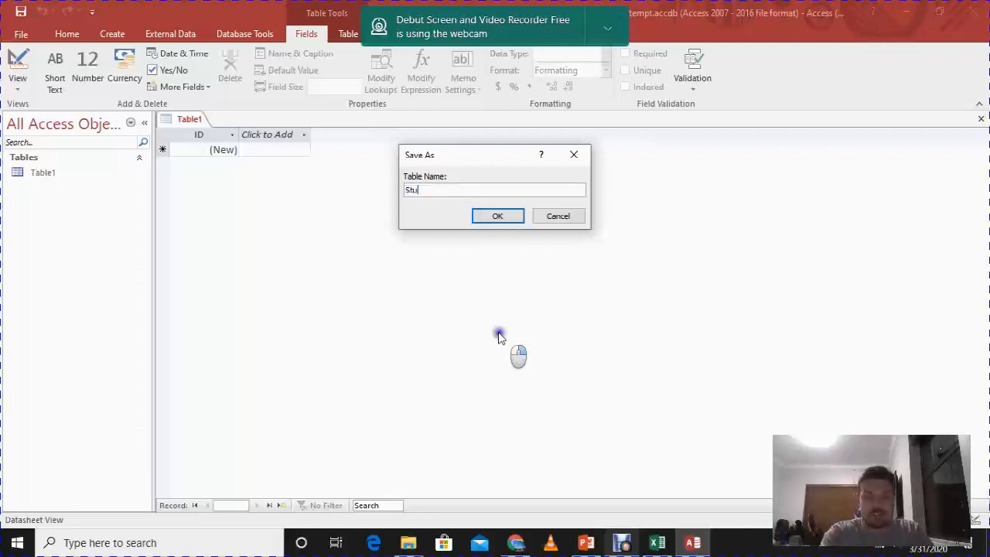
pyautogui.write('dent Info')
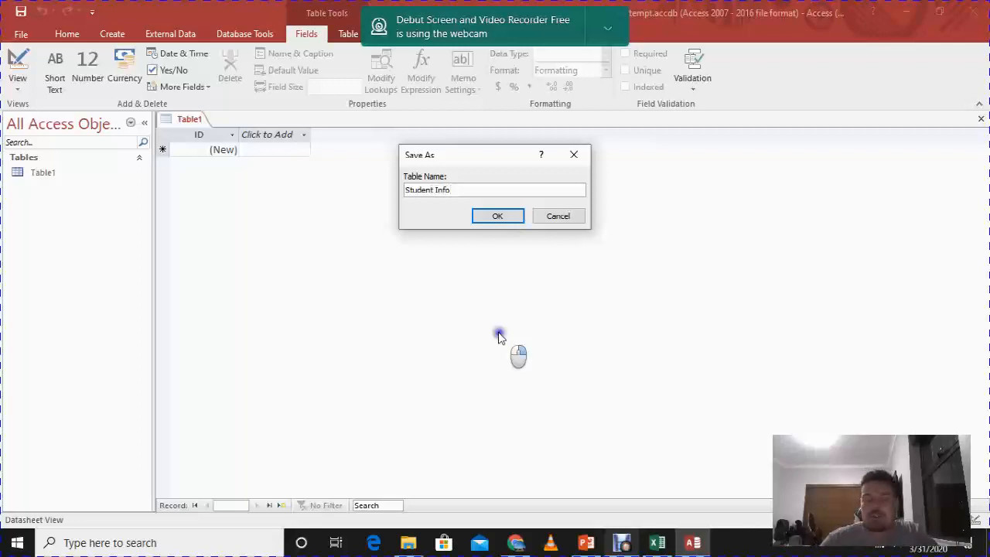
pyautogui.click(498, 216)
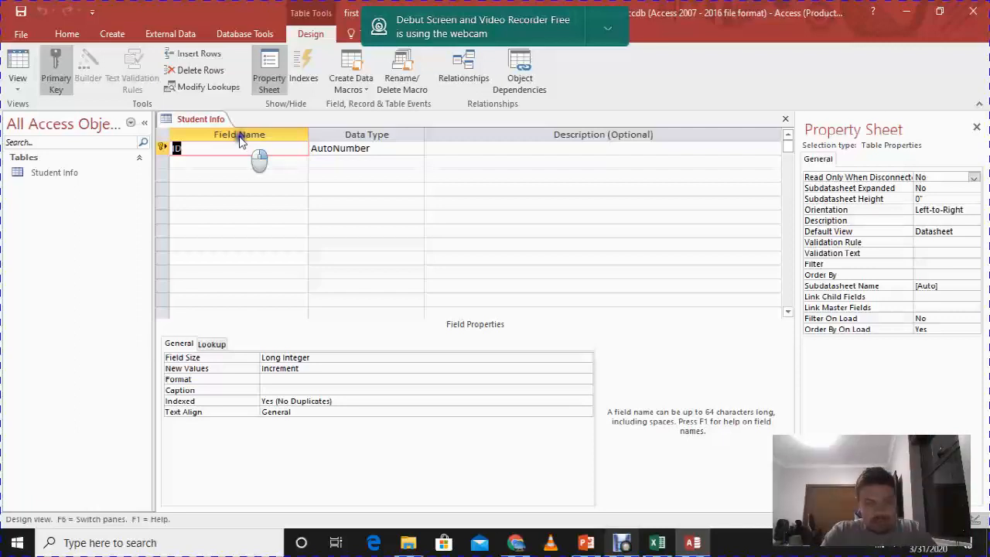
# Rename the ID field to "Unique Code" and add a "Name" field below it, accepting the reserved word.
pyautogui.write('Un')
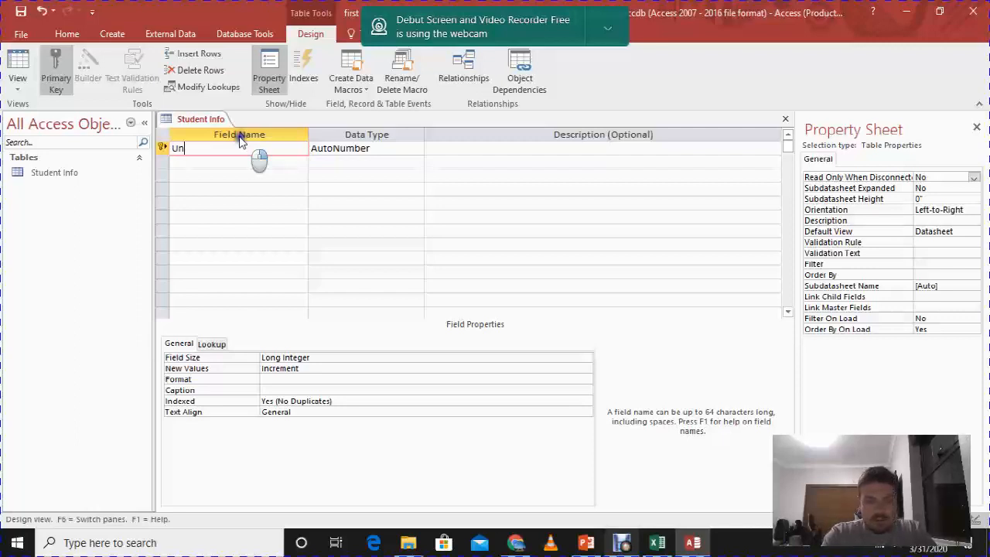
pyautogui.write('ique Code')
pyautogui.press('Down')
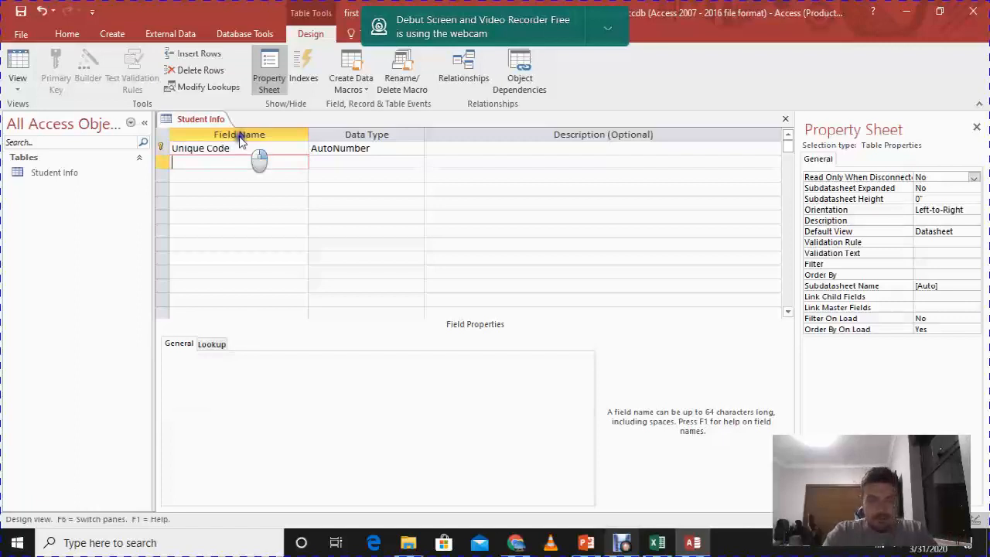
pyautogui.write('Name')
pyautogui.press('Tab')
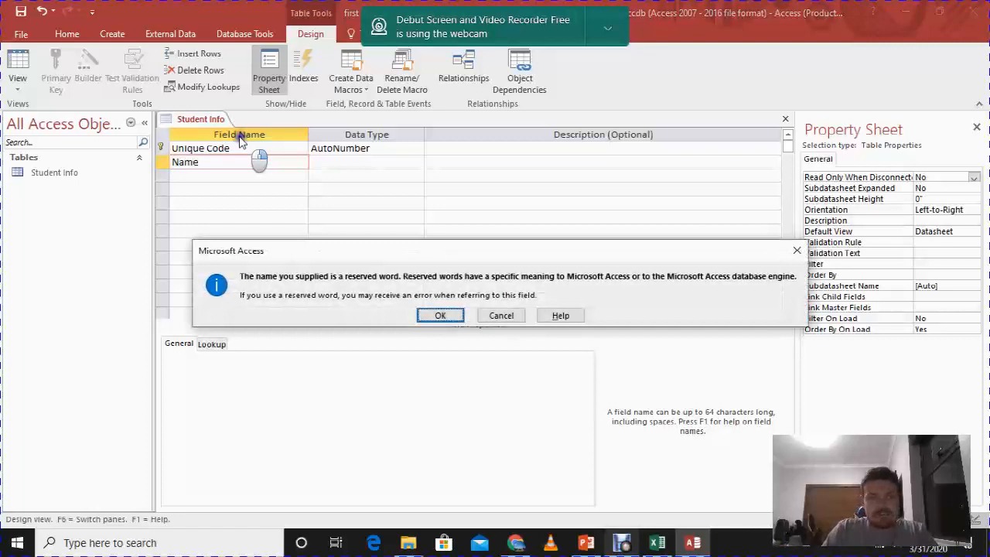
pyautogui.press('Return')
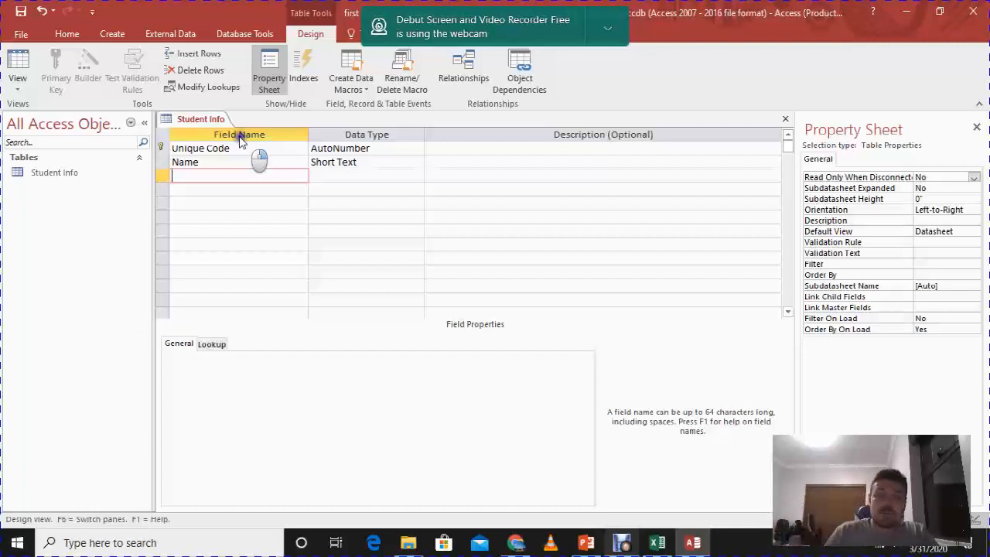
pyautogui.click(348, 148)
pyautogui.click(416, 148)
pyautogui.click(417, 147)
# Add a capitalised "Surname" field in the row below Name.
pyautogui.click(261, 176)
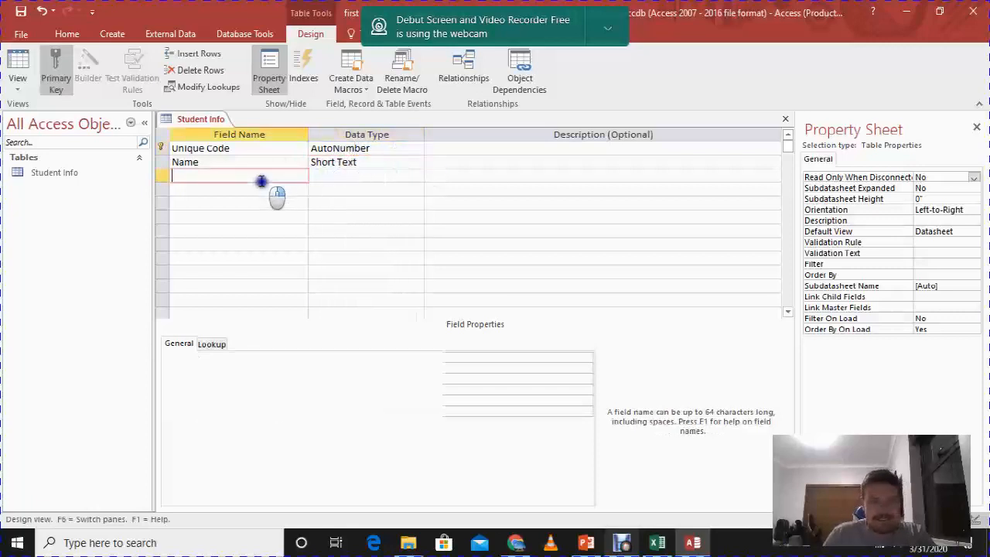
pyautogui.write('surname')
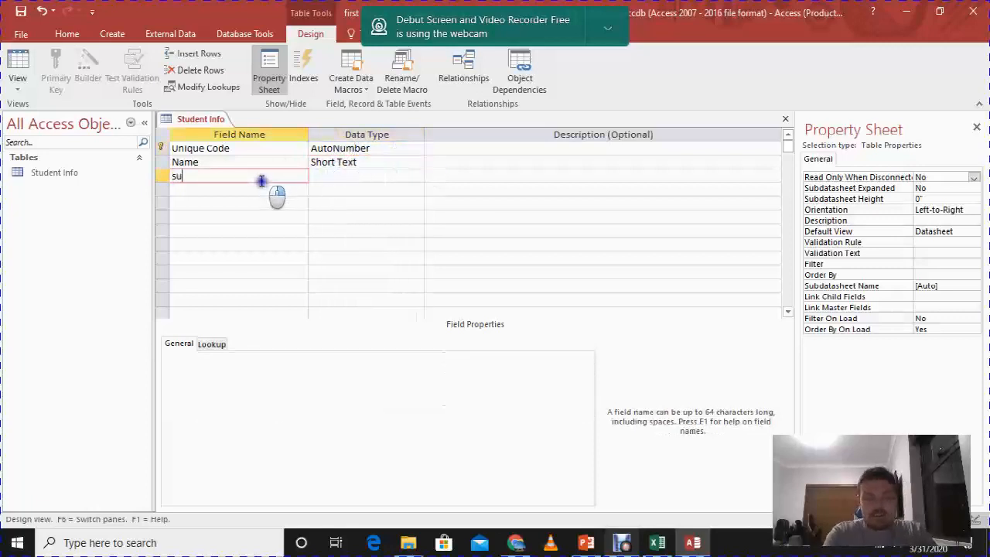
pyautogui.press('BackSpace')
pyautogui.press('BackSpace')
pyautogui.press('BackSpace')
pyautogui.press('BackSpace')
pyautogui.press('BackSpace')
pyautogui.press('BackSpace')
pyautogui.press('BackSpace')
pyautogui.write('Surname')
pyautogui.press('Down')
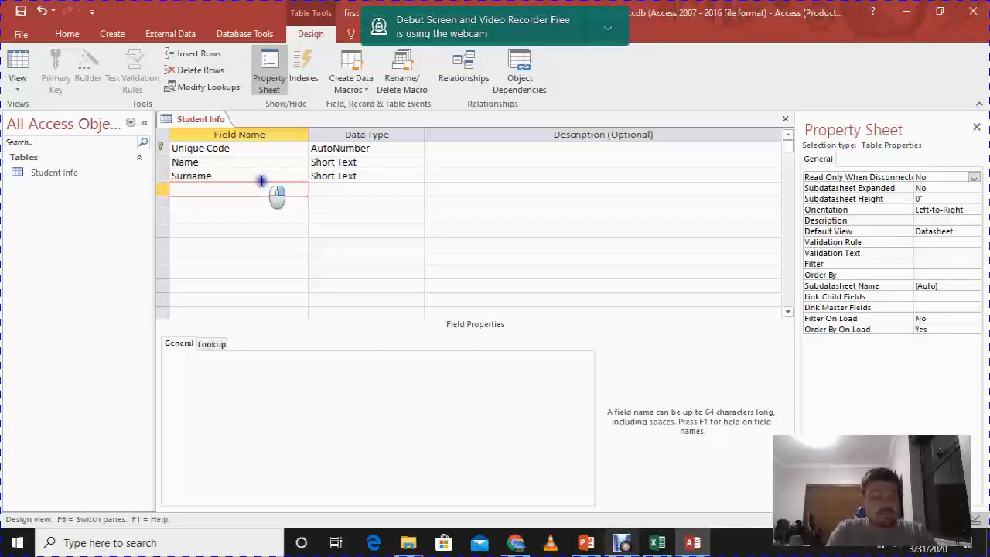
# Add the fields "Mode of transport" and "Area" below Surname.
pyautogui.write('Mode of tra')
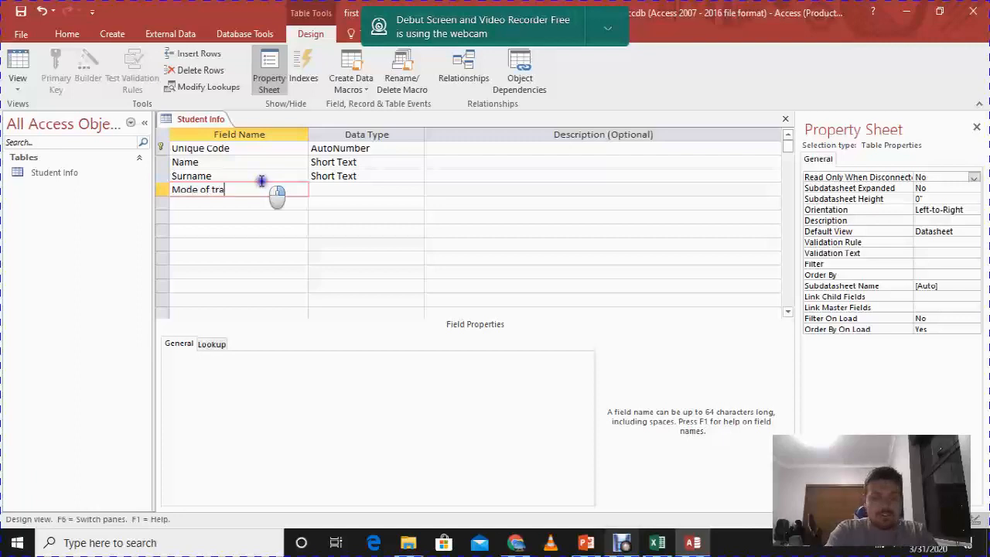
pyautogui.write('nspor')
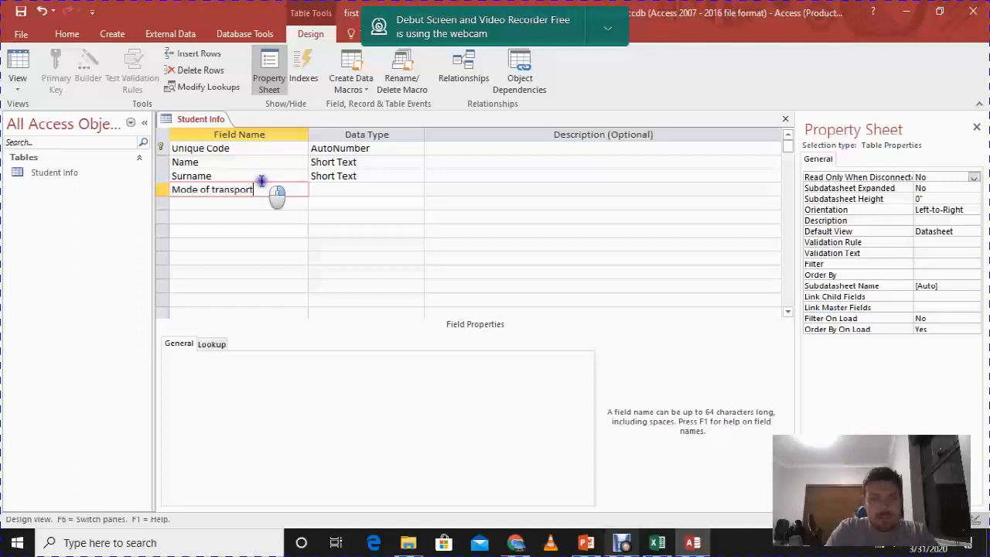
pyautogui.write('t')
pyautogui.press('Down')
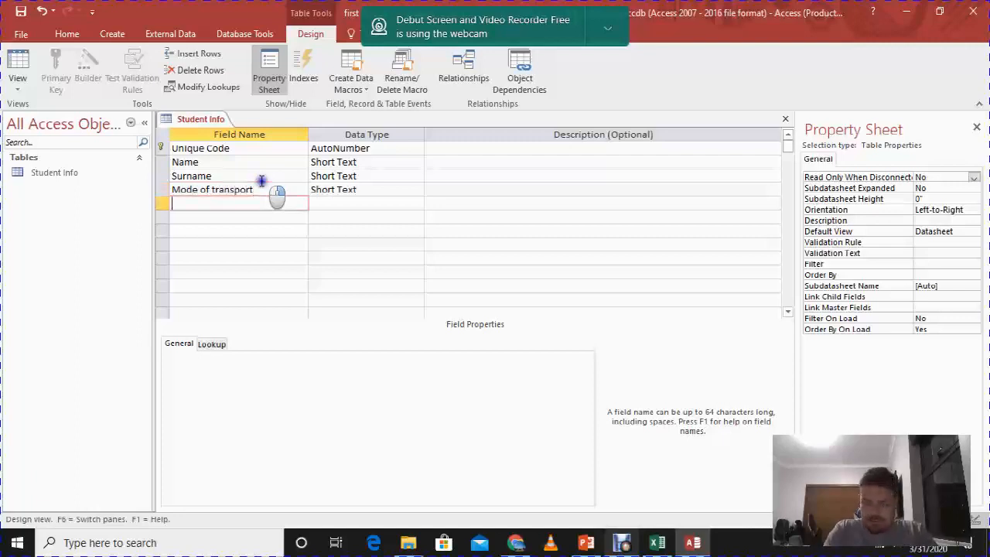
pyautogui.write('Area')
pyautogui.press('Down')
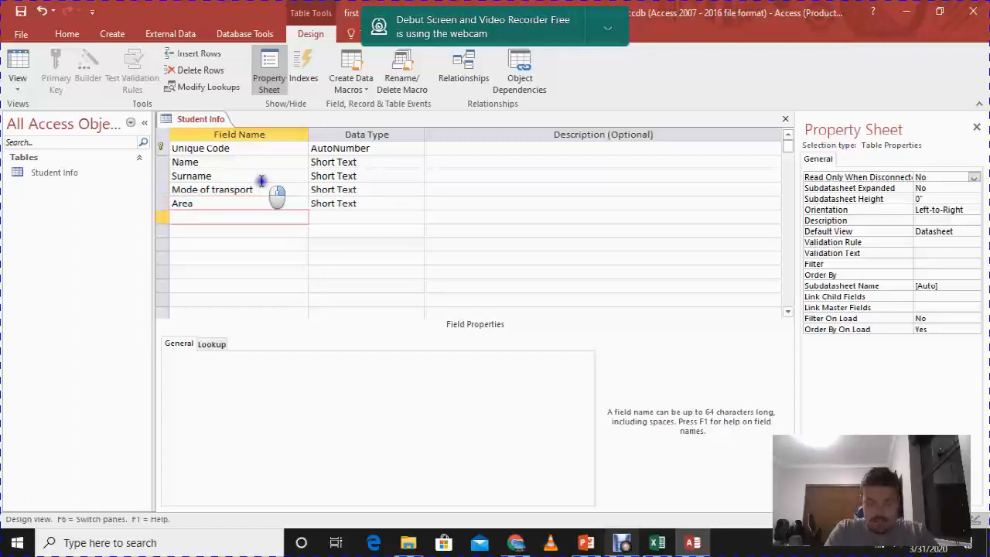
# Add an "Emergency Number" field in the row below Area.
pyautogui.write('Emere')
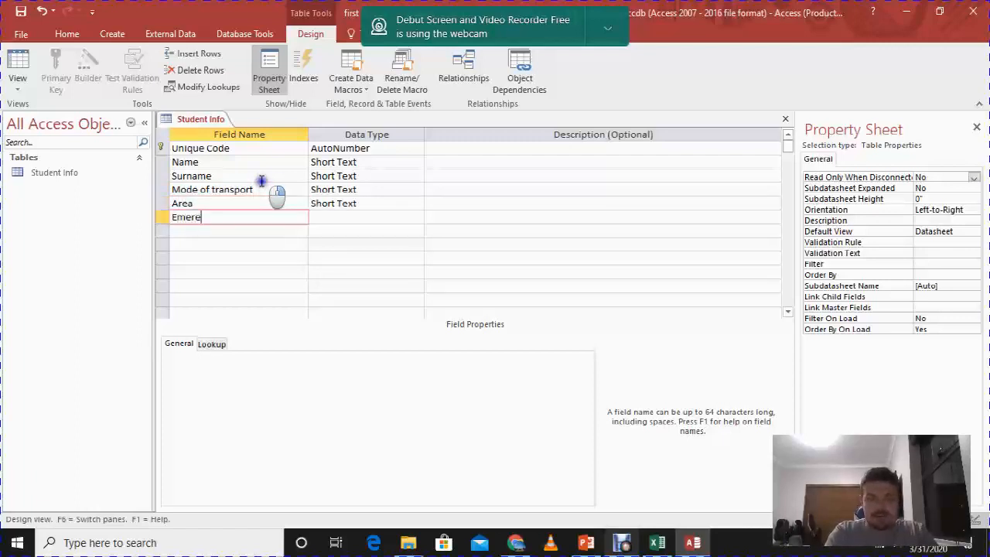
pyautogui.press('BackSpace')
pyautogui.write('gency')
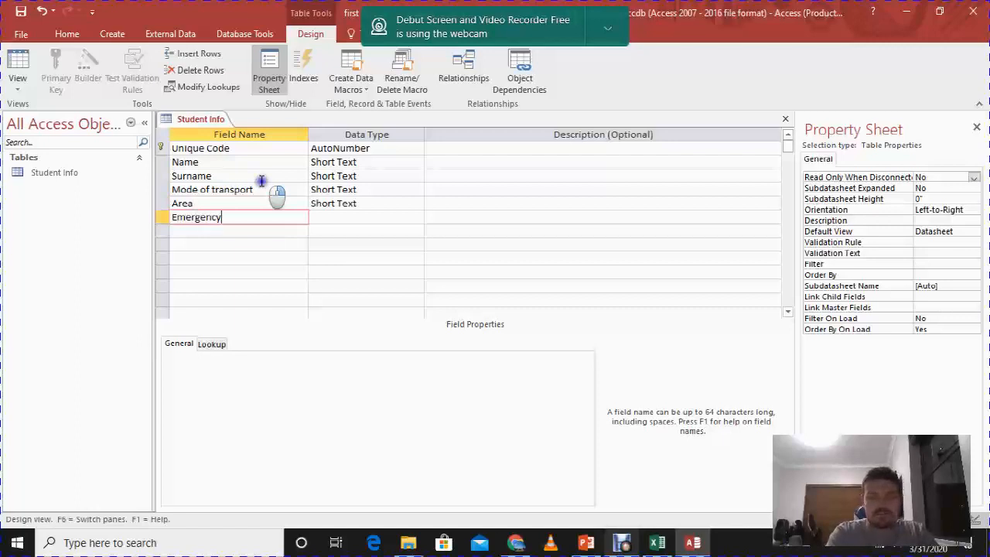
pyautogui.write(' Numbe')
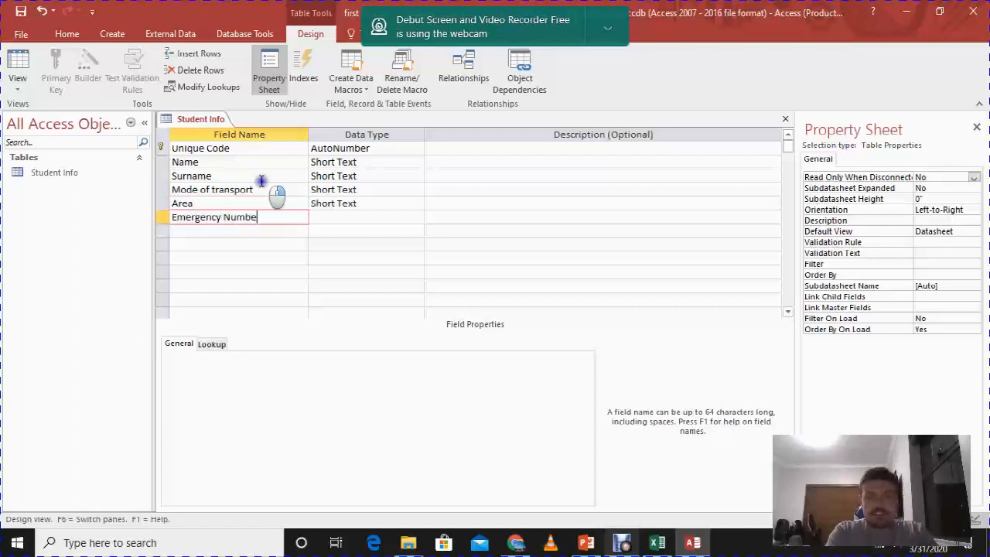
pyautogui.click(260, 260)
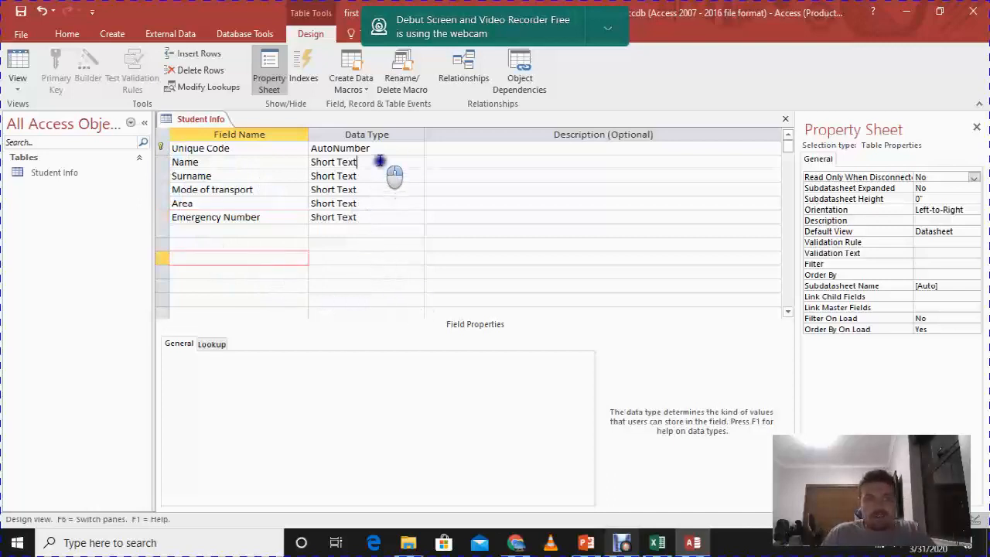
# Save the Student Info table design and switch the table to Datasheet View.
pyautogui.click(378, 162)
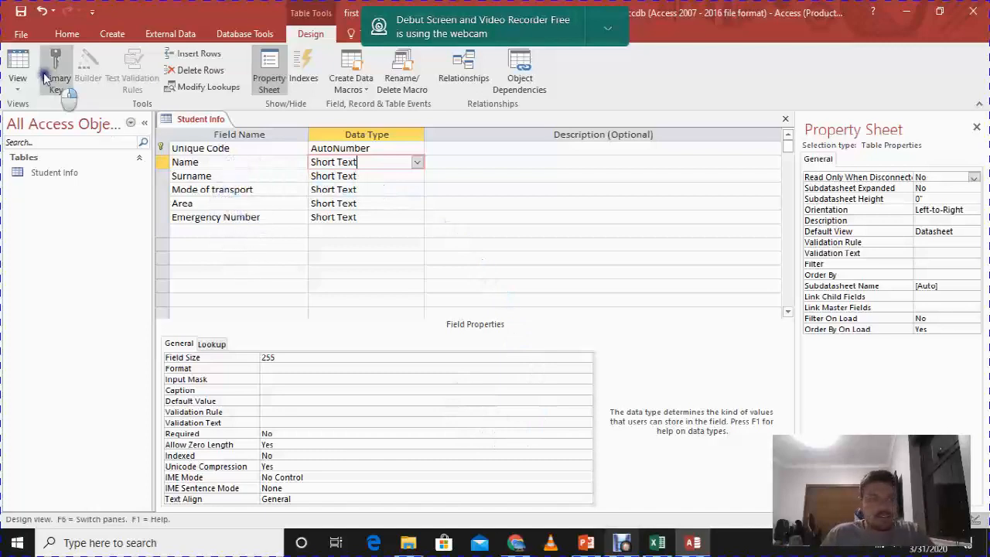
pyautogui.click(19, 63)
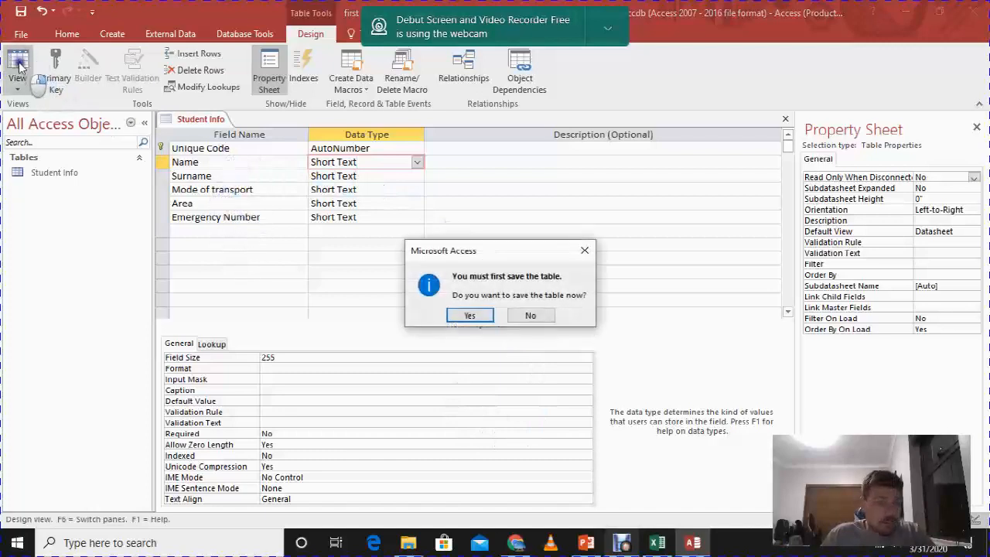
pyautogui.click(468, 314)
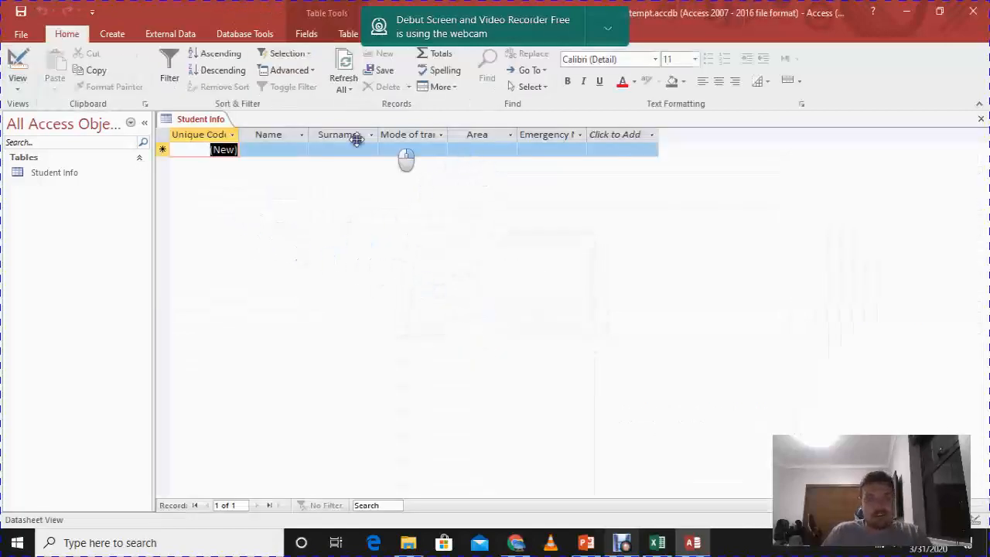
# Auto-fit the Unique Code, Mode of transport and Emergency Number columns to show their full headings.
pyautogui.doubleClick(240, 128)
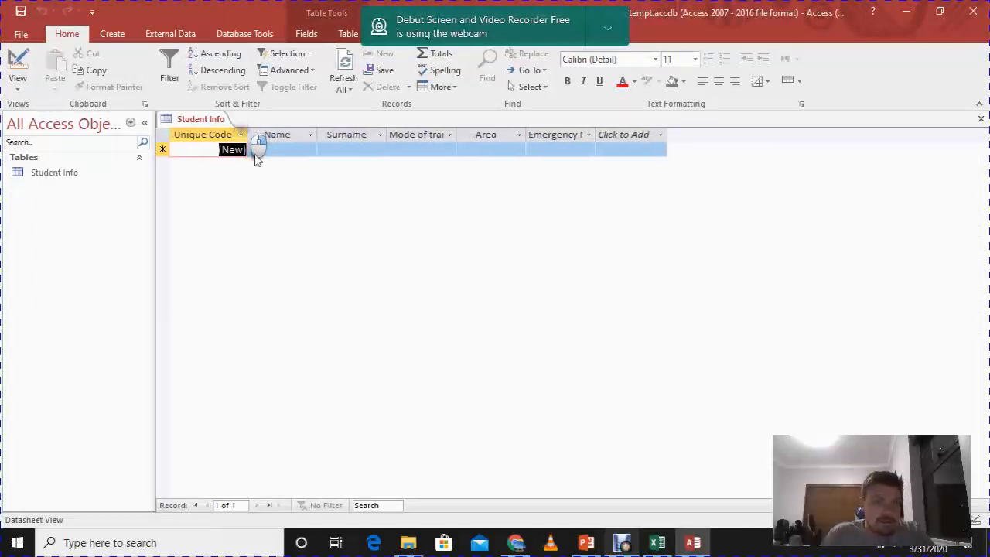
pyautogui.doubleClick(456, 134)
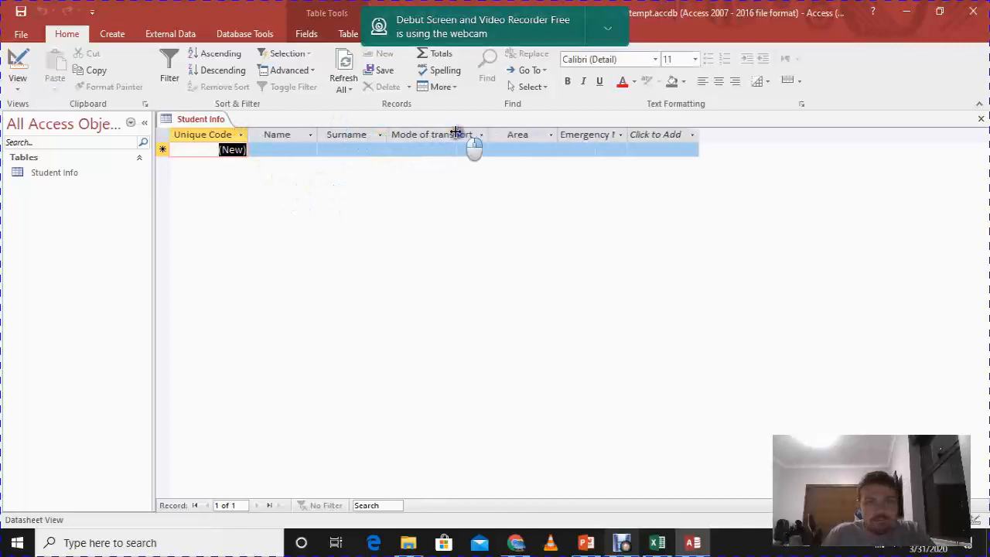
pyautogui.doubleClick(626, 134)
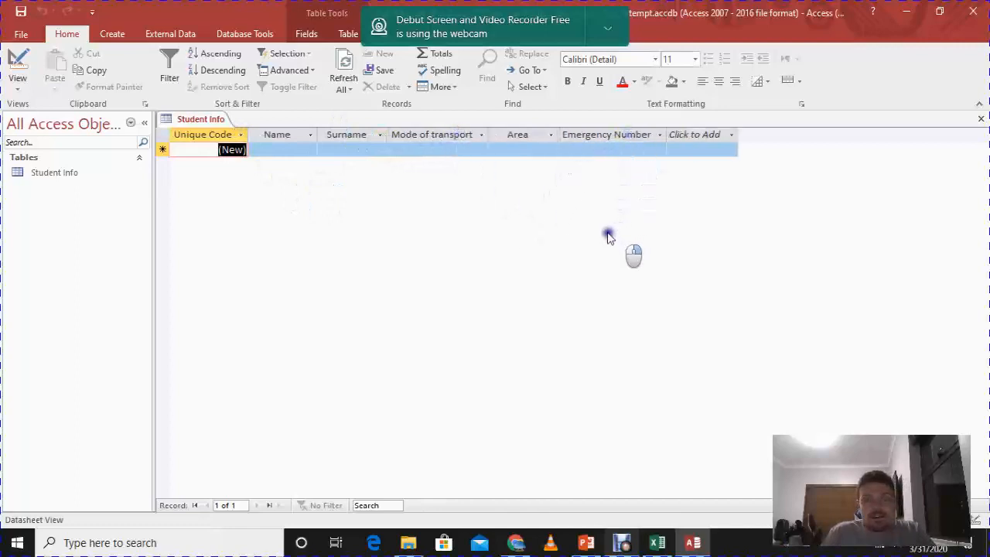